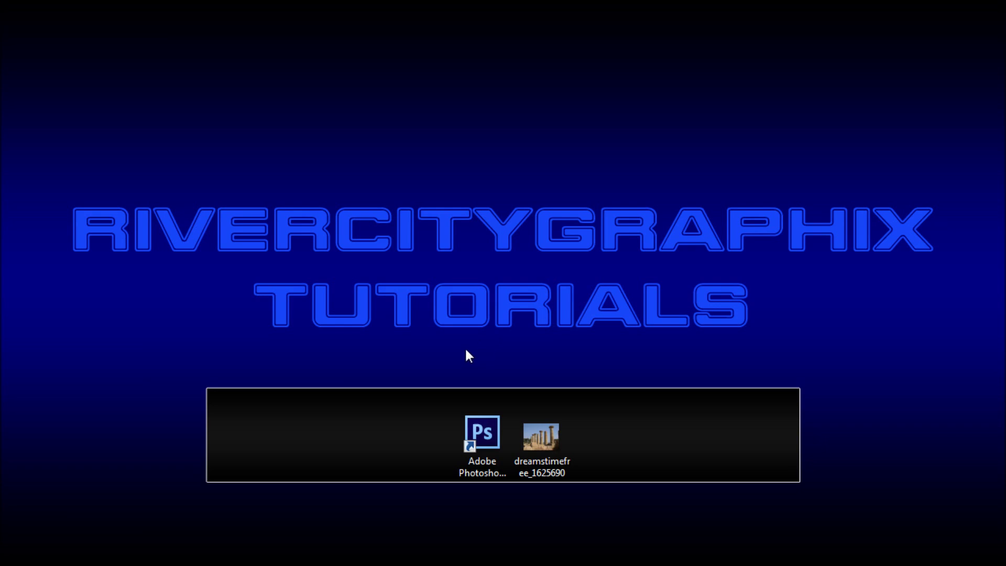
Step: Apply a Field Blur to the temple columns photo, previewing it at 15 px
left_click(451, 564)
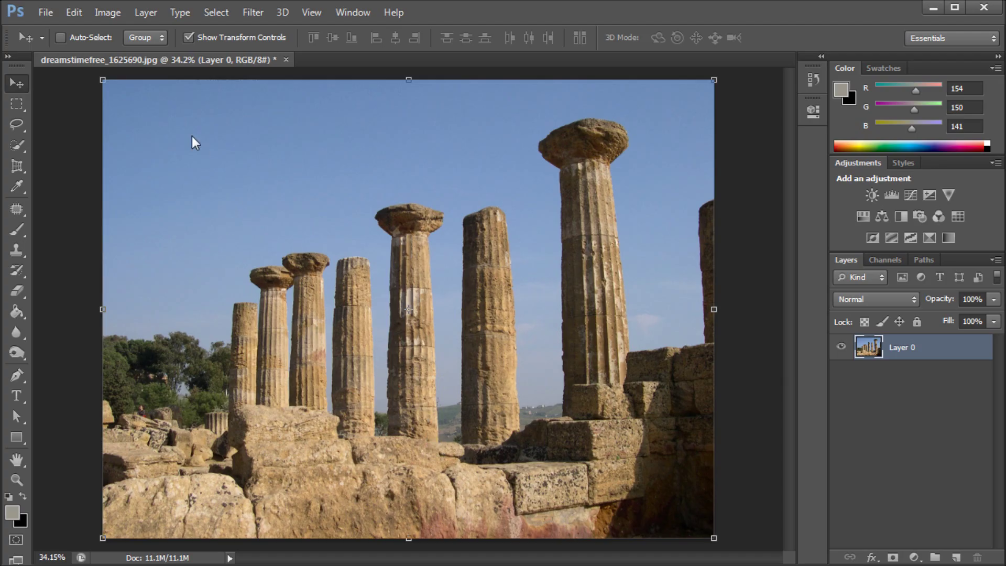
left_click(253, 12)
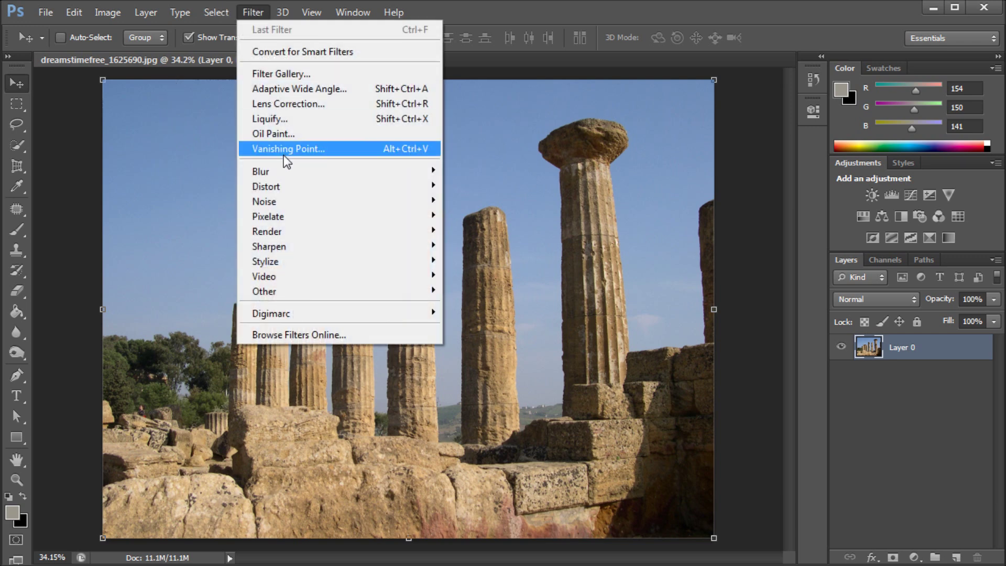
mouse_move(283, 173)
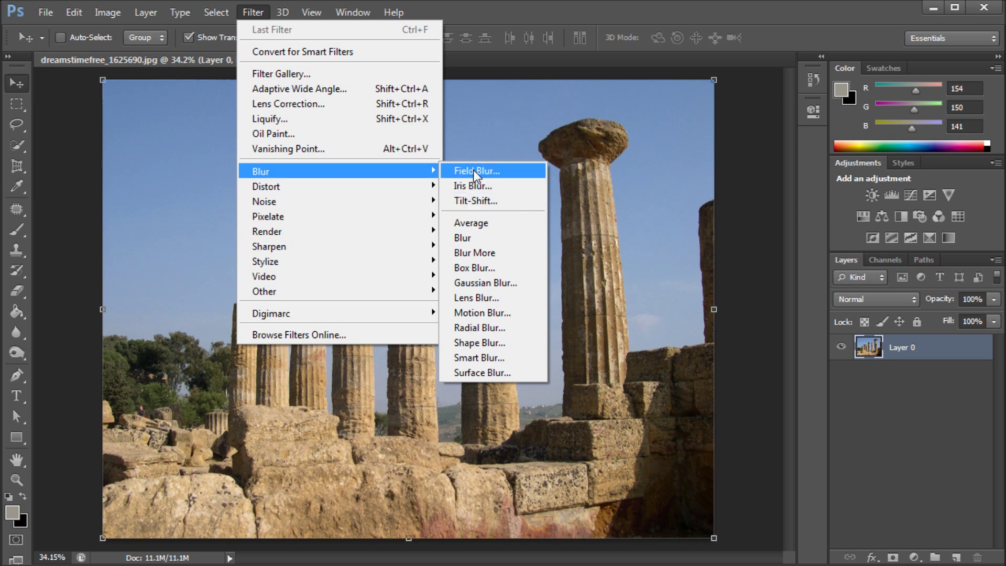
left_click(492, 171)
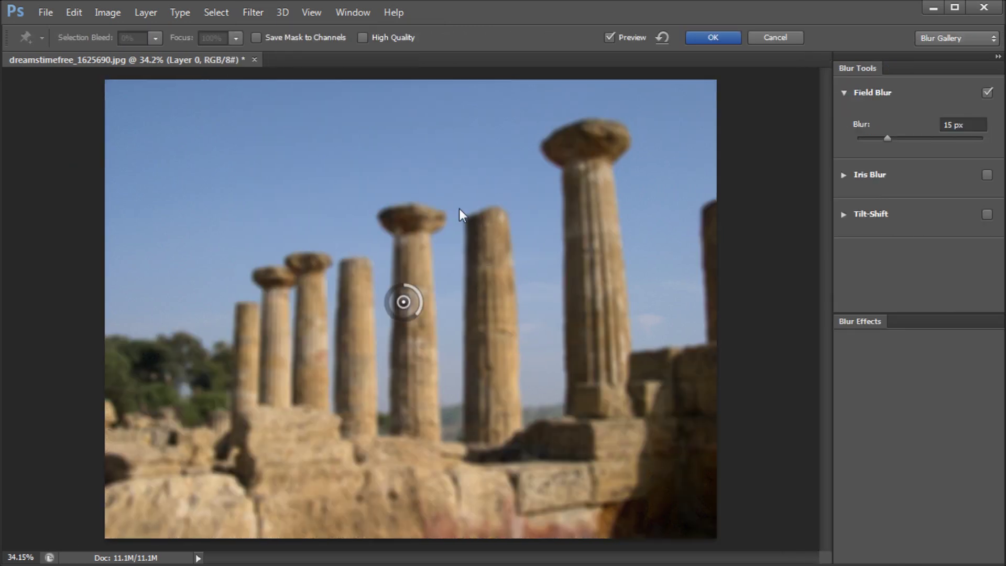
Step: Move the Field Blur pin onto the tallest column's capital and raise its blur to 18 px
left_click_drag(405, 300, 446, 299)
left_click_drag(514, 231, 417, 295)
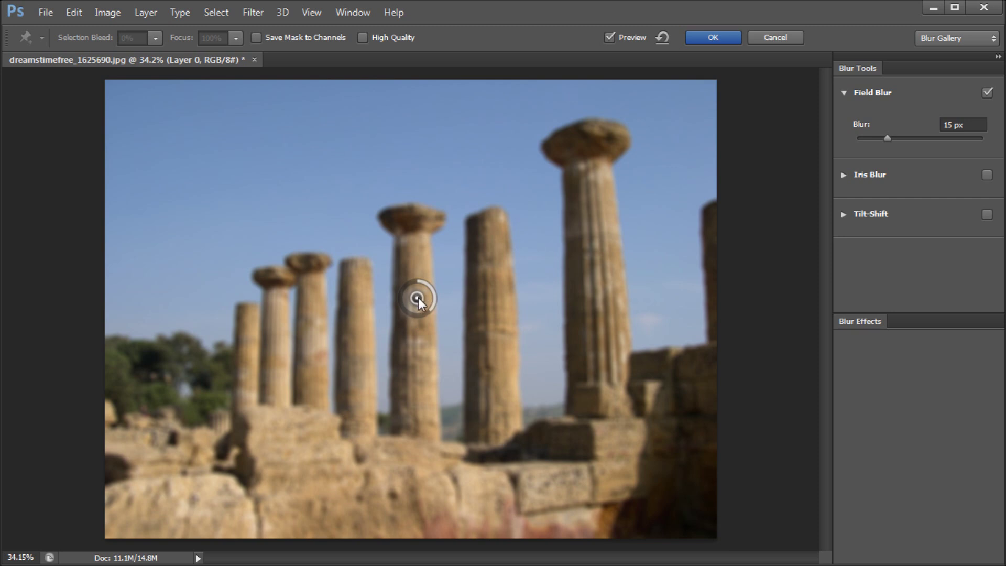
left_click_drag(419, 298, 574, 156)
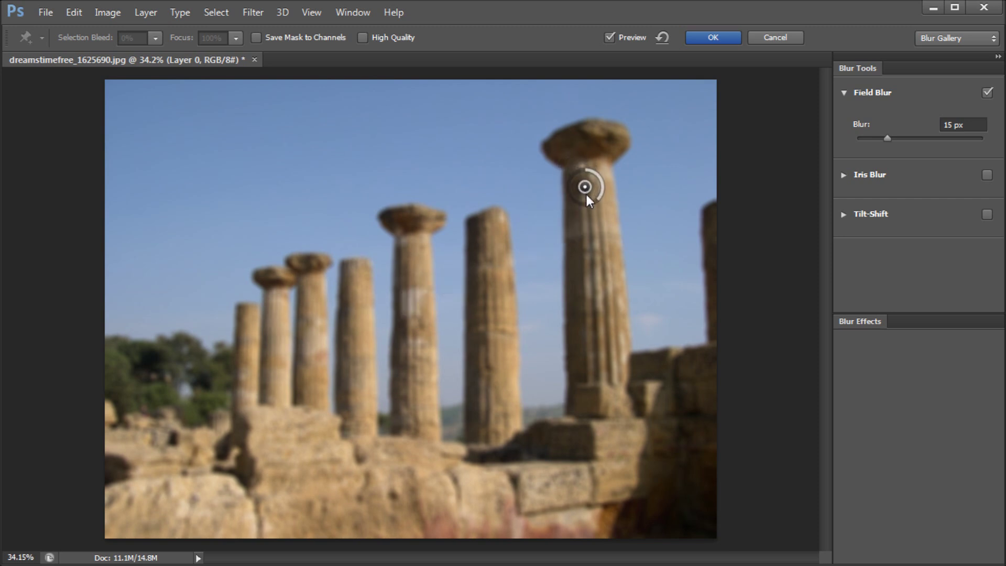
left_click_drag(597, 203, 574, 198)
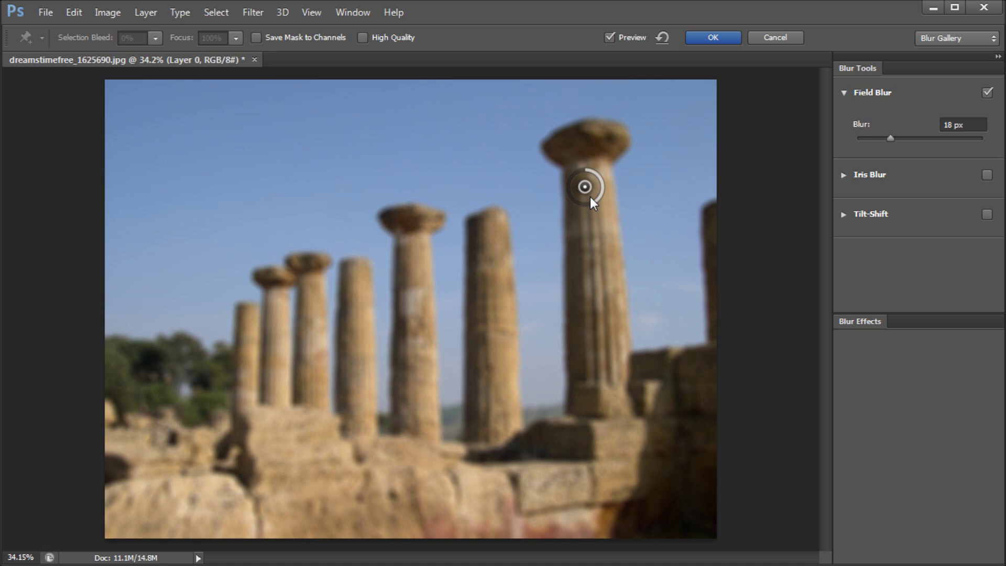
left_click_drag(588, 177, 596, 161)
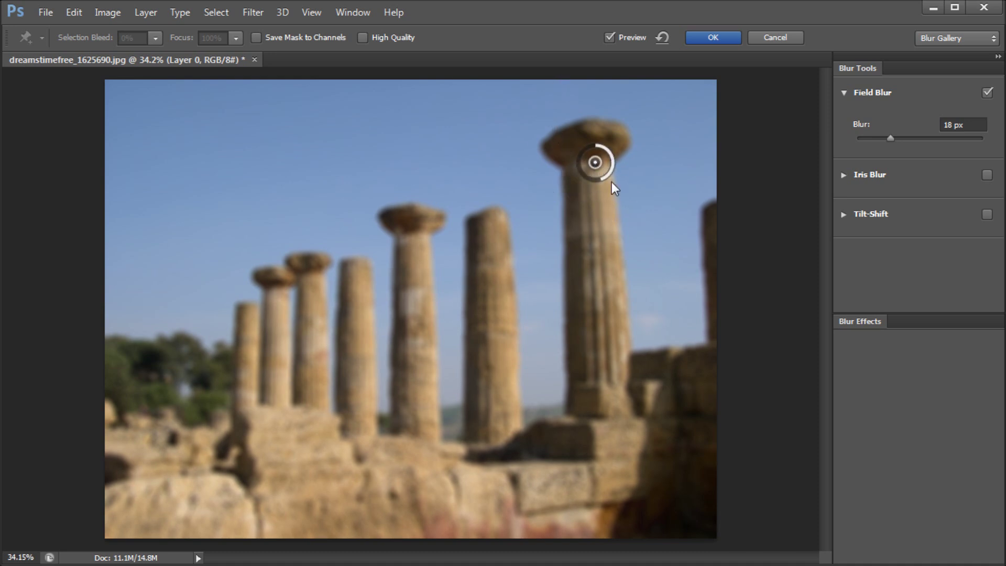
Step: Add pins on the middle column and tallest column top, dropping the tallest column's blur to 0 px
left_click(407, 222)
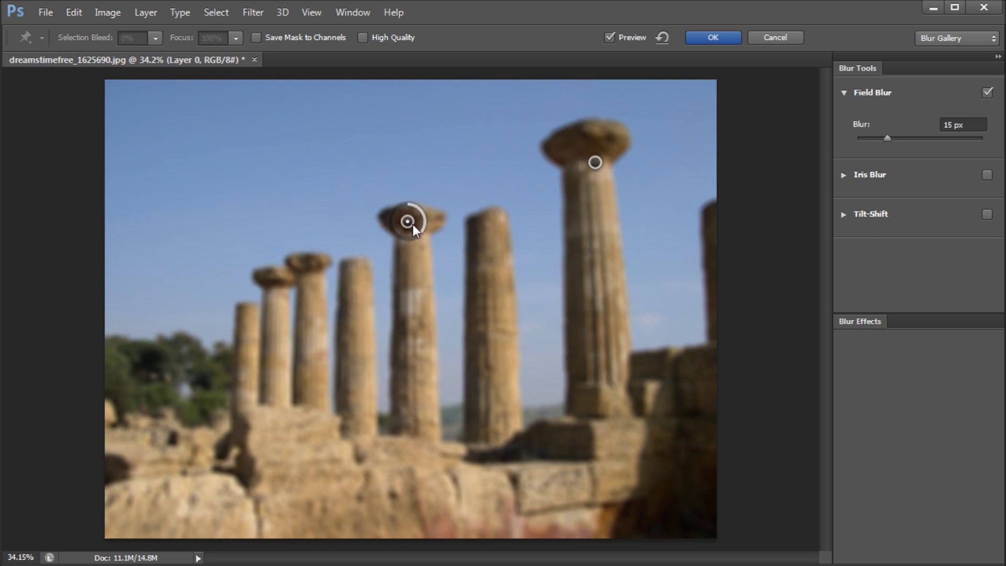
left_click_drag(414, 225, 404, 234)
left_click(596, 163)
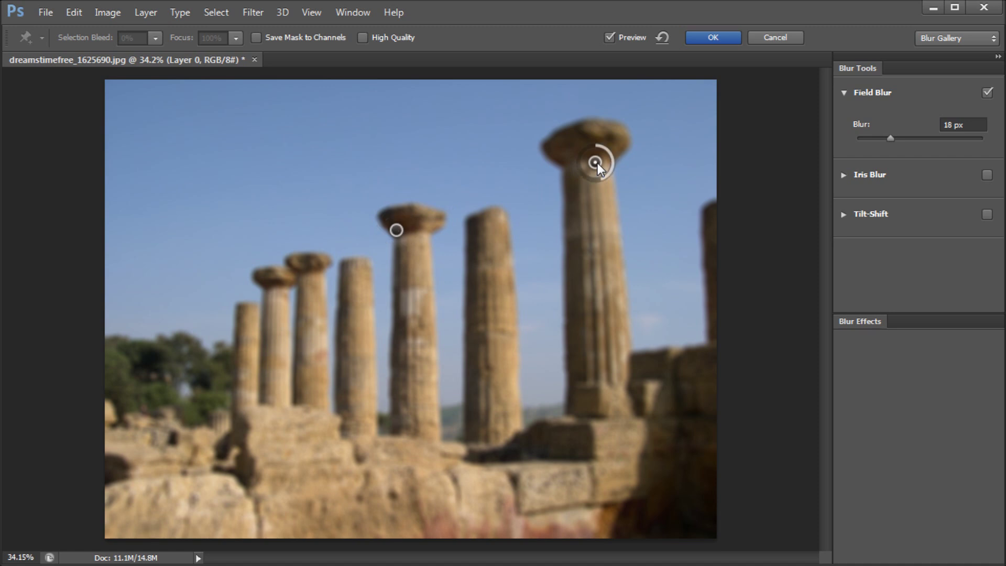
left_click_drag(601, 175, 613, 155)
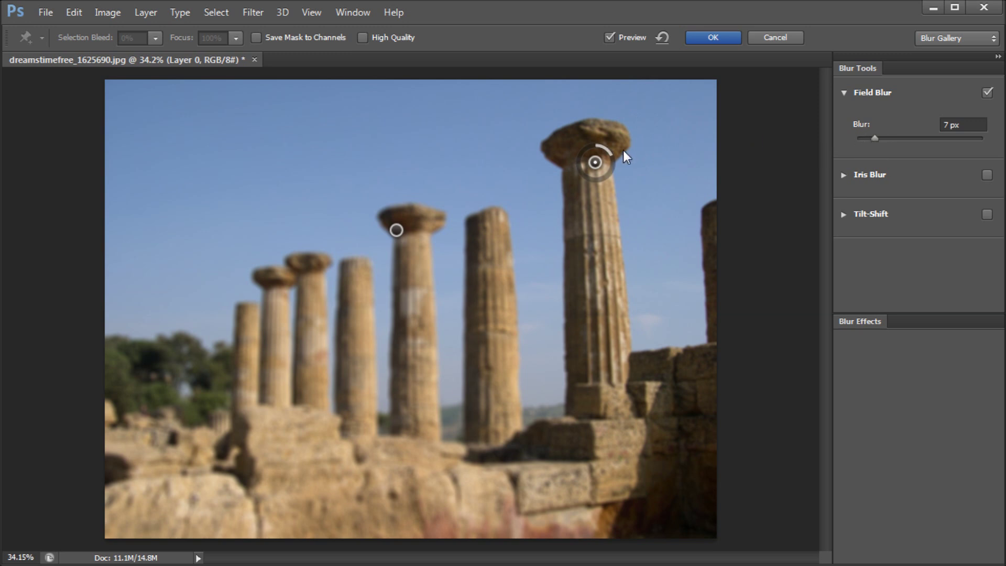
left_click_drag(611, 155, 605, 150)
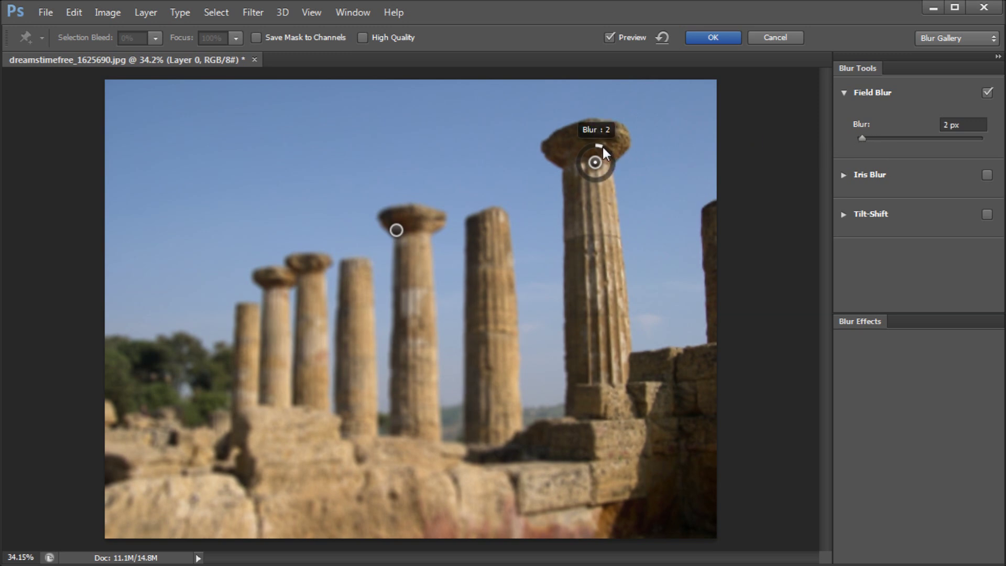
left_click_drag(602, 151, 618, 136)
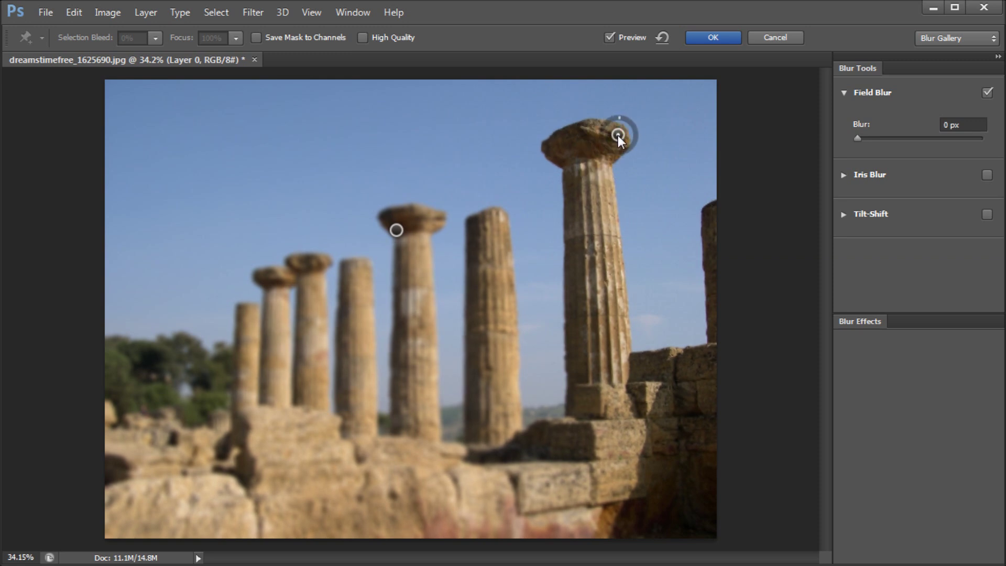
left_click(374, 241)
Step: Lower the pin beside the middle column to 5 px, then cancel the Field Blur
left_click_drag(385, 251, 391, 235)
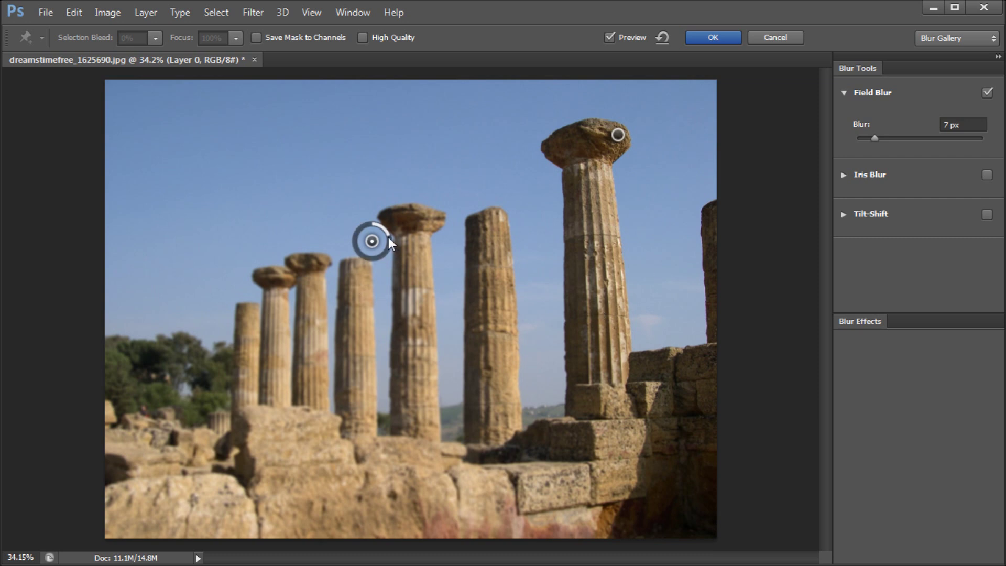
left_click_drag(386, 232, 385, 231)
left_click(781, 38)
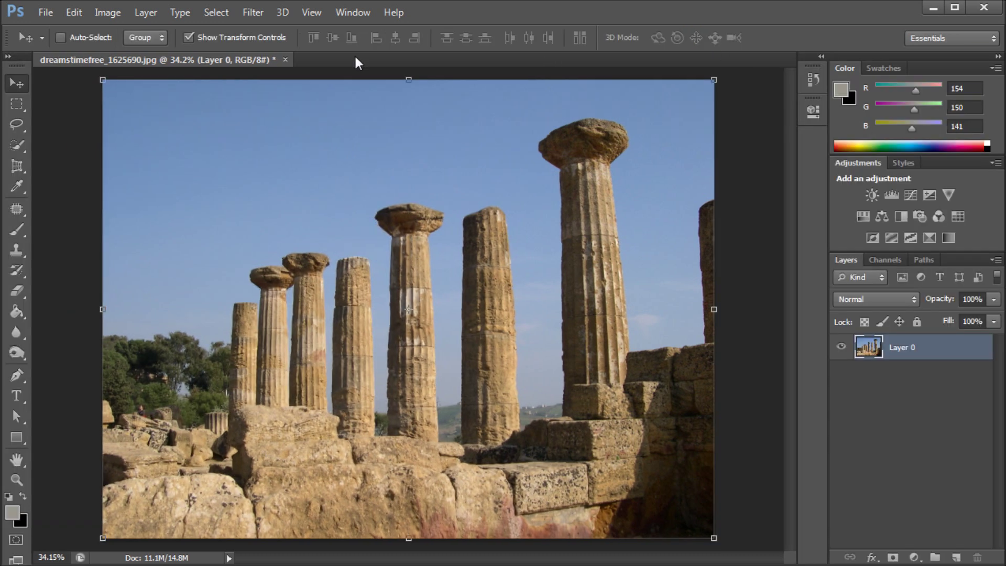
Step: Apply an 11 px Iris Blur centred on the tall right column
left_click(254, 13)
mouse_move(303, 171)
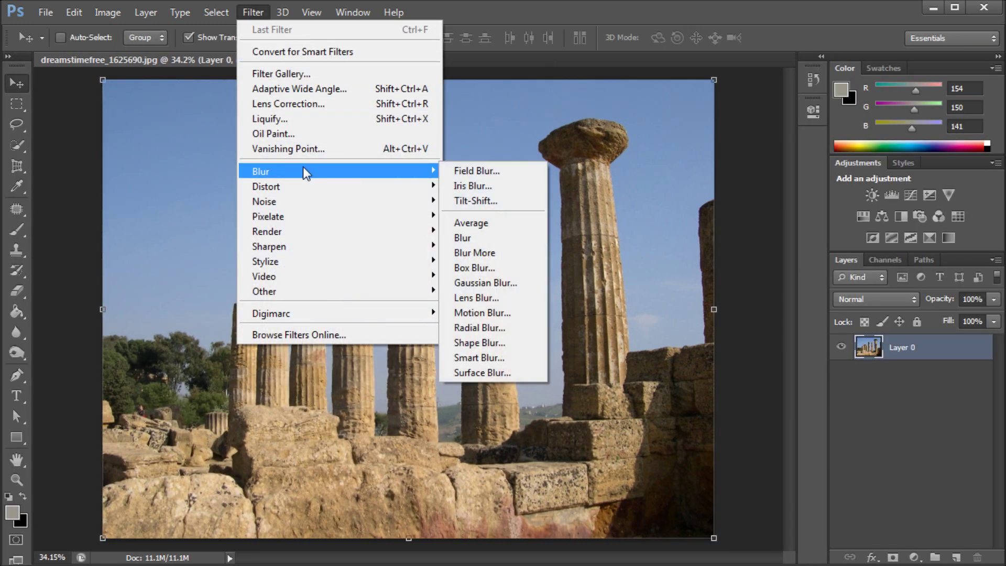
left_click(470, 186)
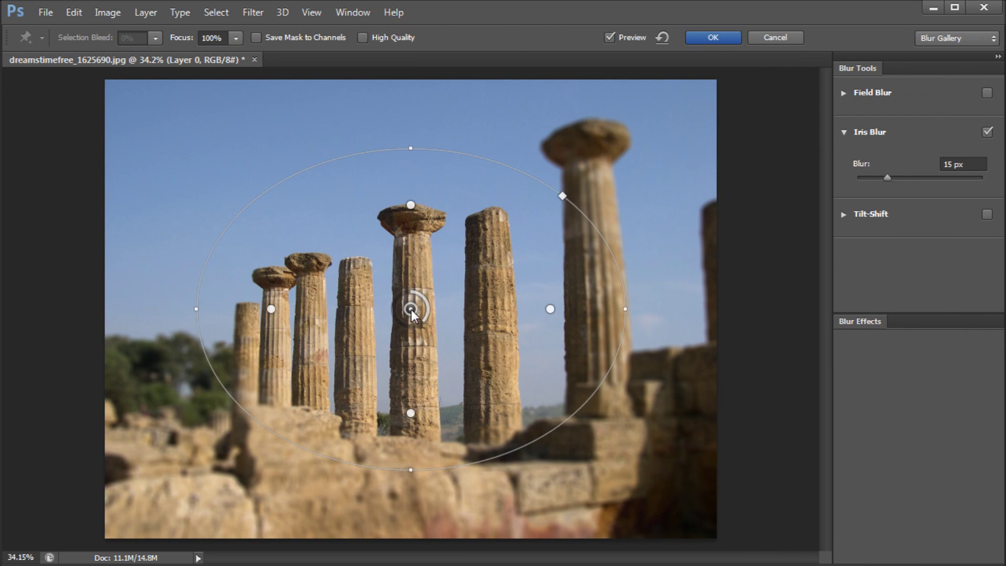
left_click_drag(411, 309, 600, 253)
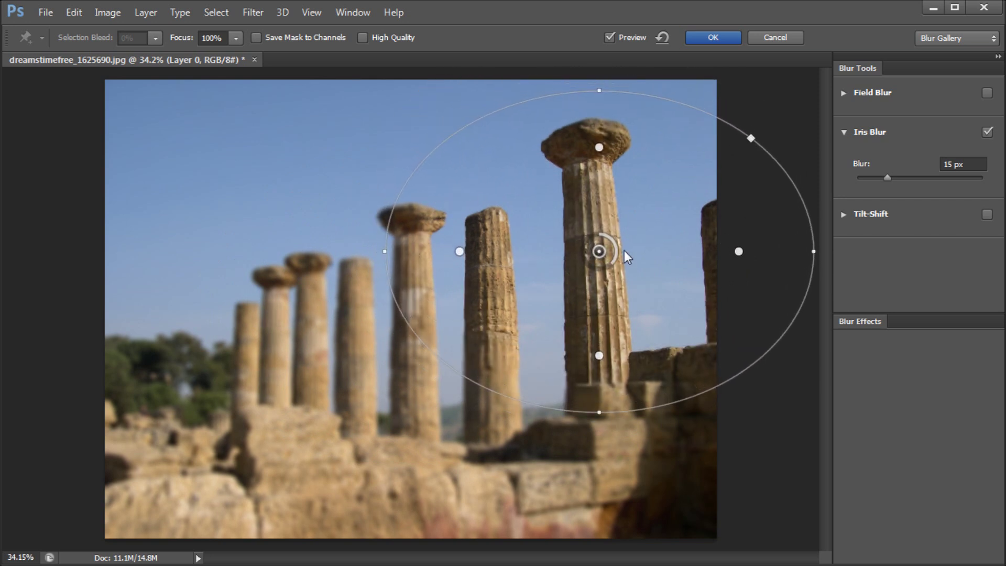
left_click_drag(599, 253, 424, 313)
left_click_drag(563, 246, 618, 254)
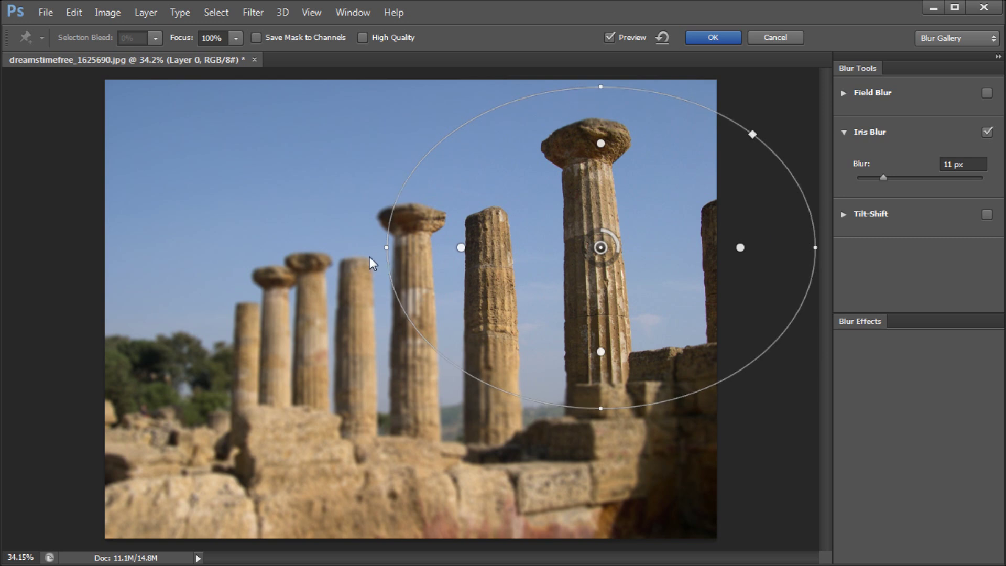
Step: Rotate and reposition the iris ellipse, widening it and pulling the sharp zone to include the neighbouring column
left_click_drag(383, 247, 498, 253)
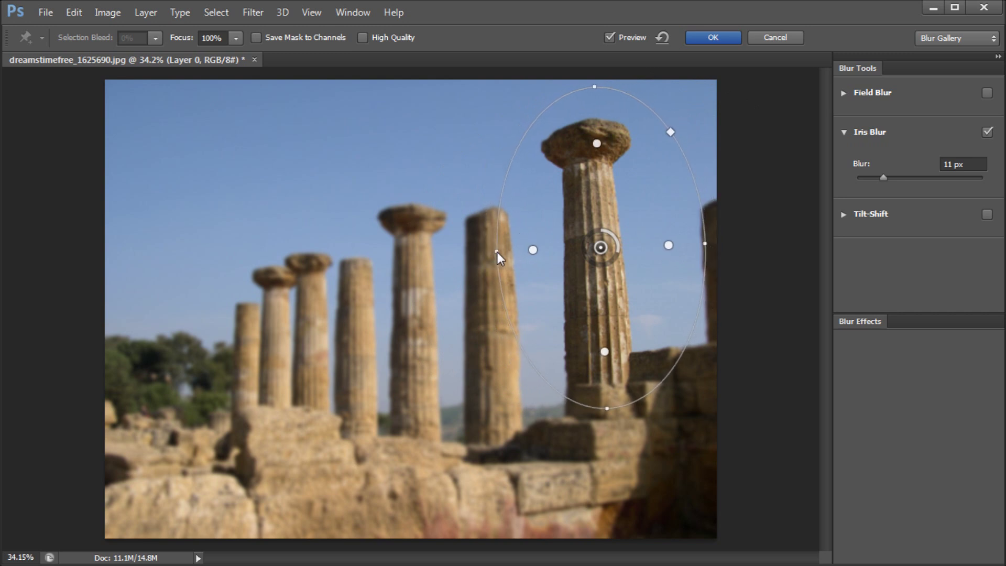
left_click_drag(603, 246, 594, 249)
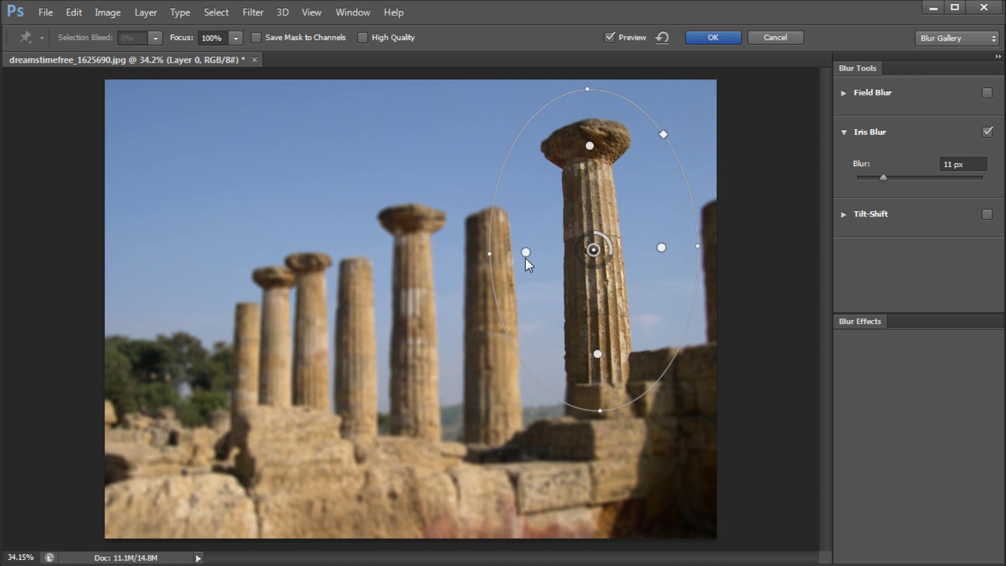
left_click_drag(528, 253, 507, 253)
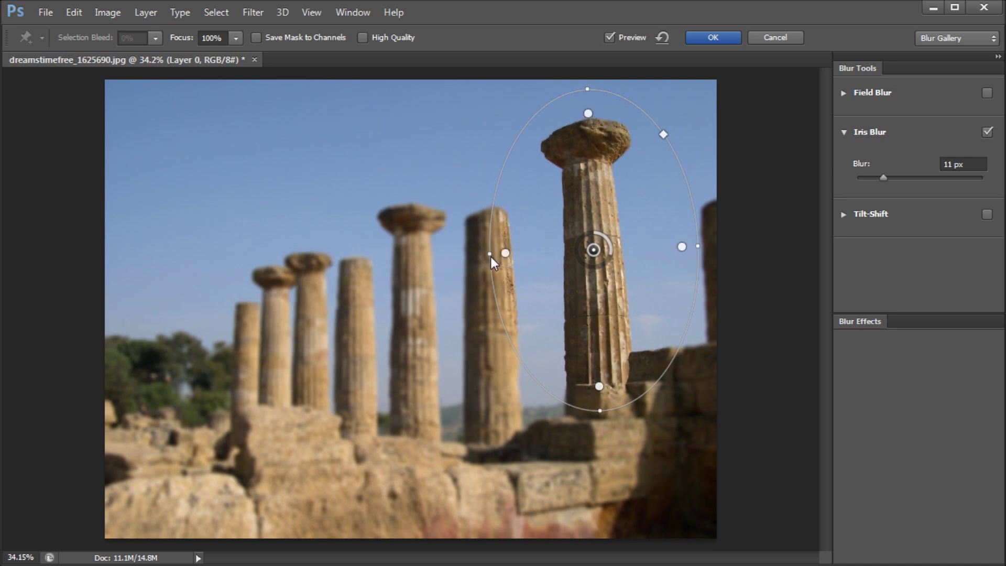
left_click_drag(491, 257, 477, 253)
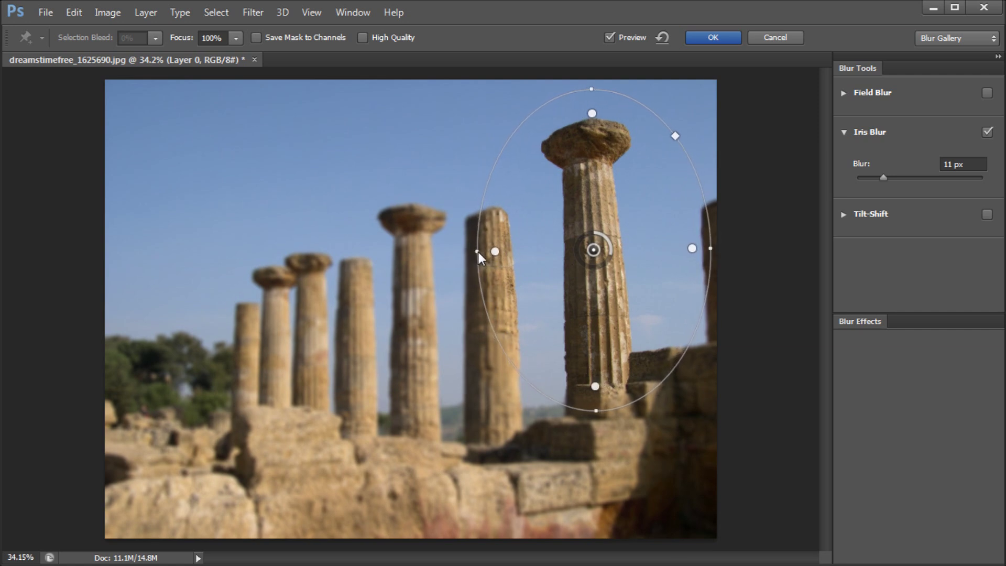
left_click_drag(494, 253, 511, 251)
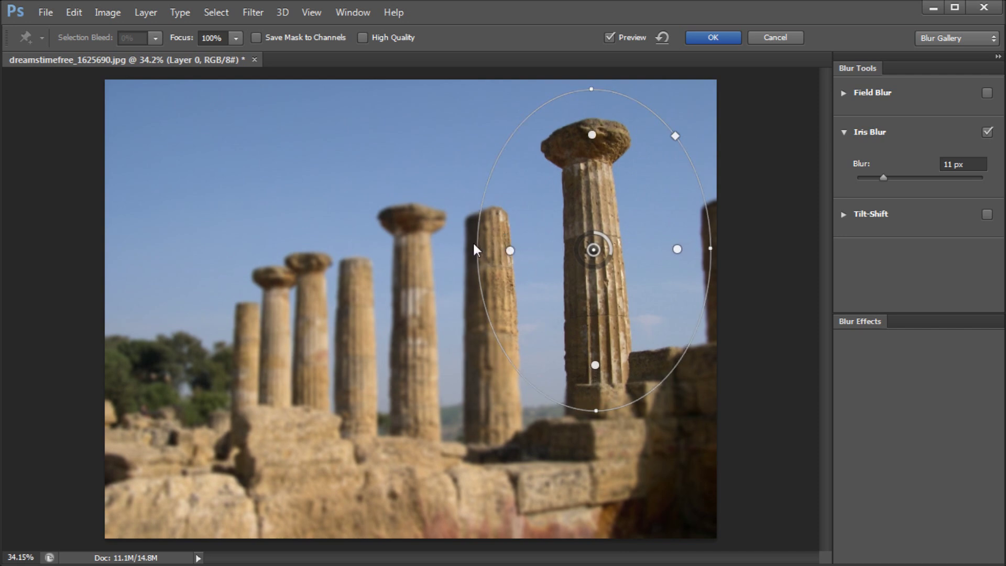
left_click_drag(511, 251, 514, 251)
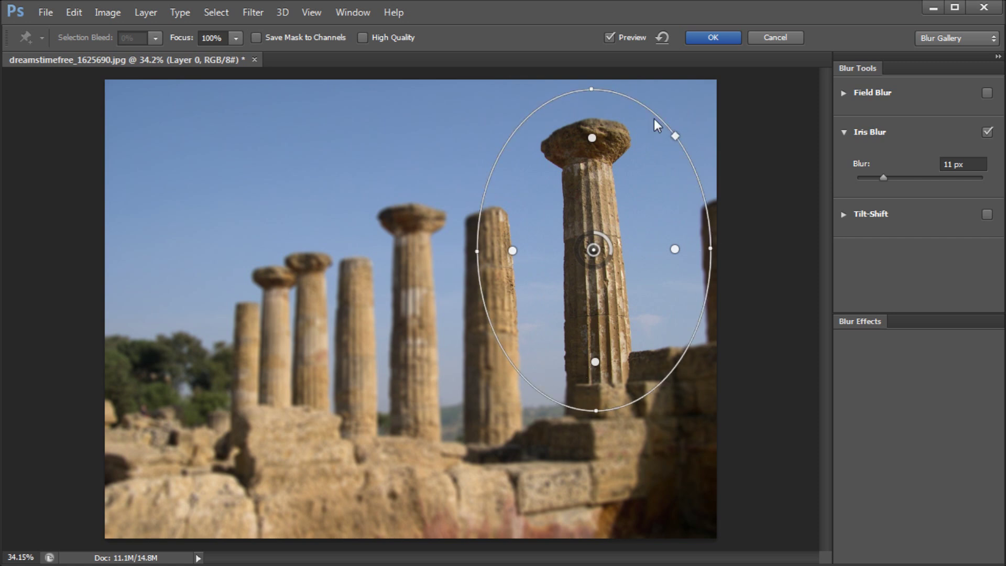
mouse_move(685, 125)
left_mouse_down()
mouse_move(708, 106)
mouse_move(677, 130)
left_mouse_up()
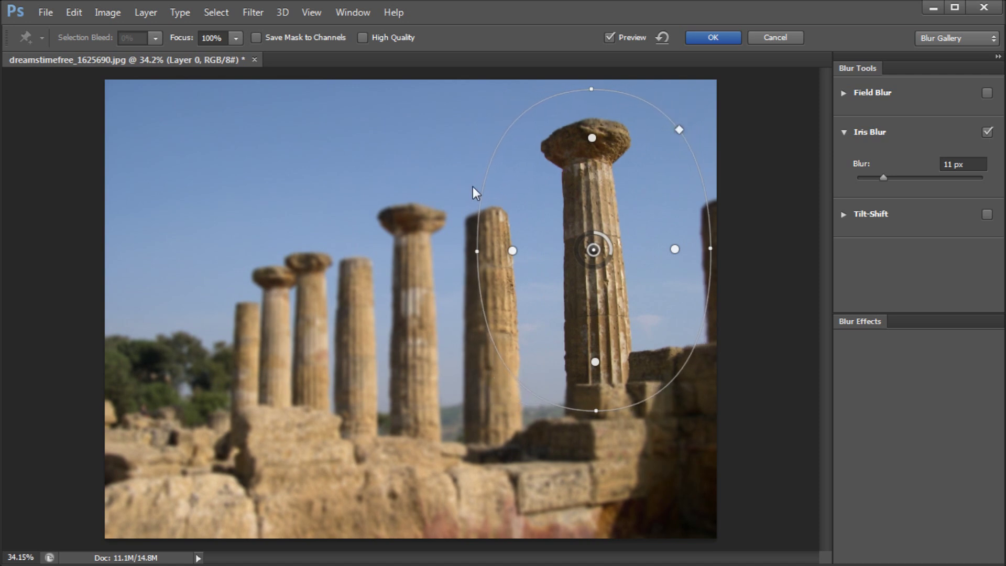
Step: Add a test iris pin on the far-left columns, delete it, and discard the Iris Blur
left_click(284, 282)
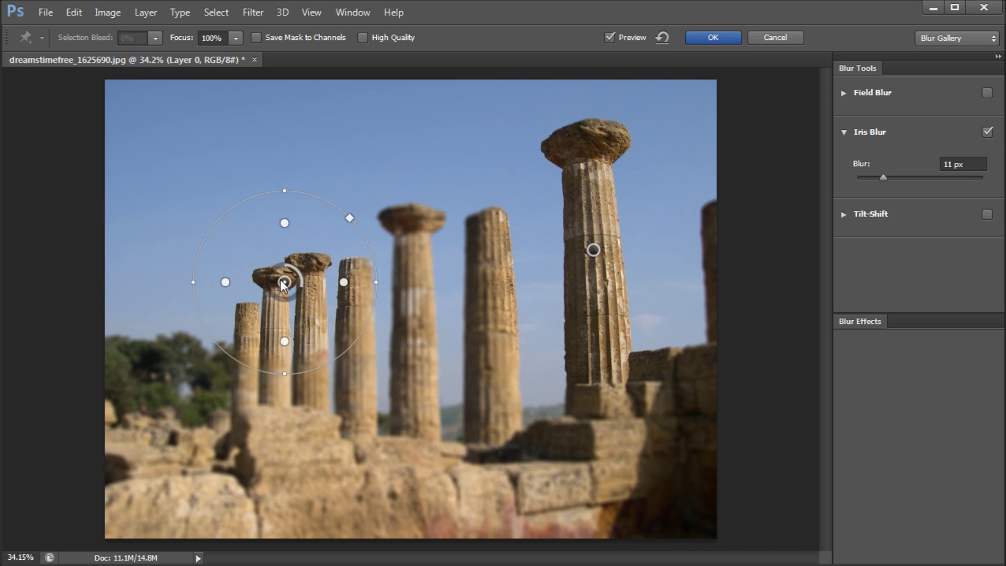
key("Delete")
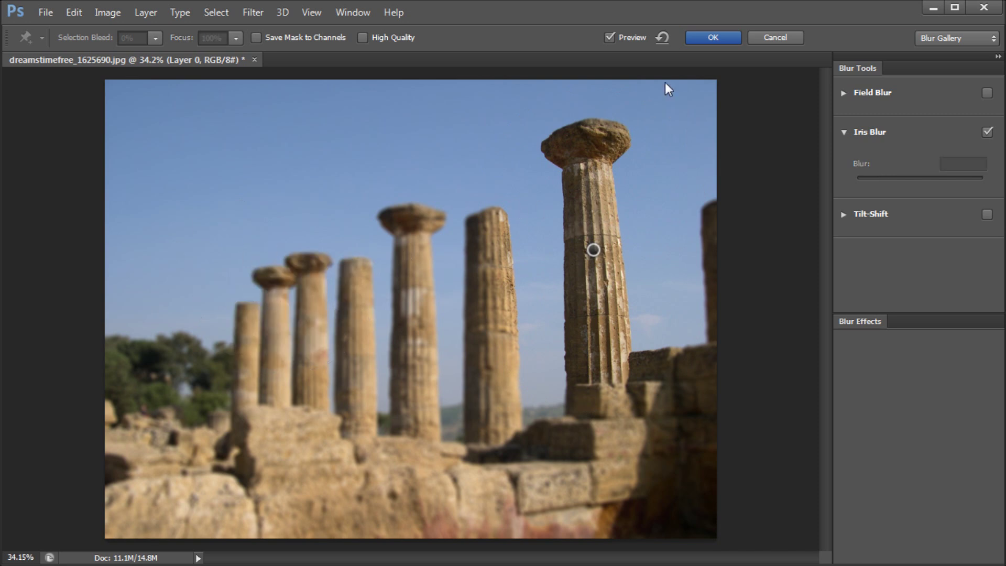
left_click(773, 36)
Step: Start a 15 px Tilt-Shift blur with a level sharp band across the middle columns
left_click(259, 16)
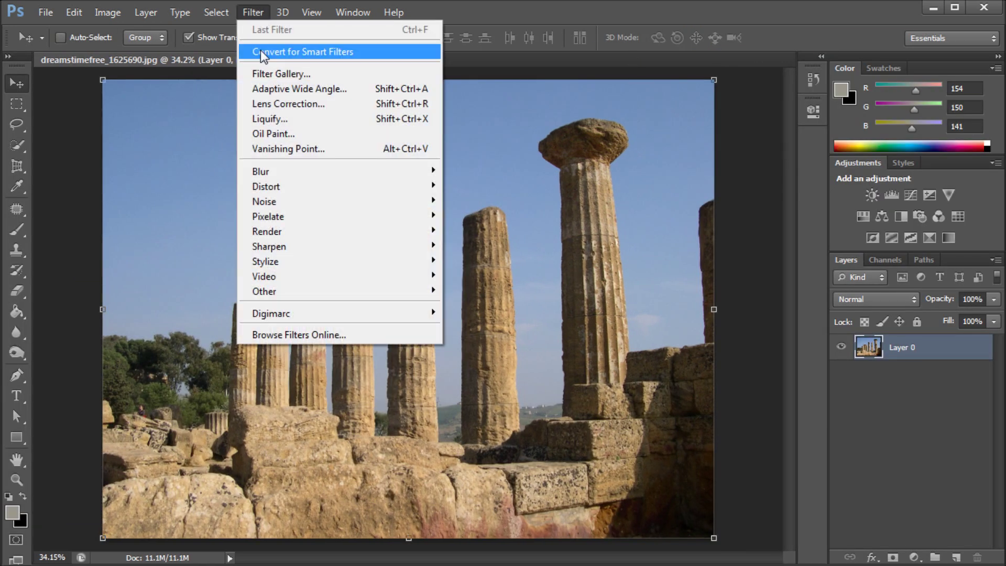
mouse_move(356, 169)
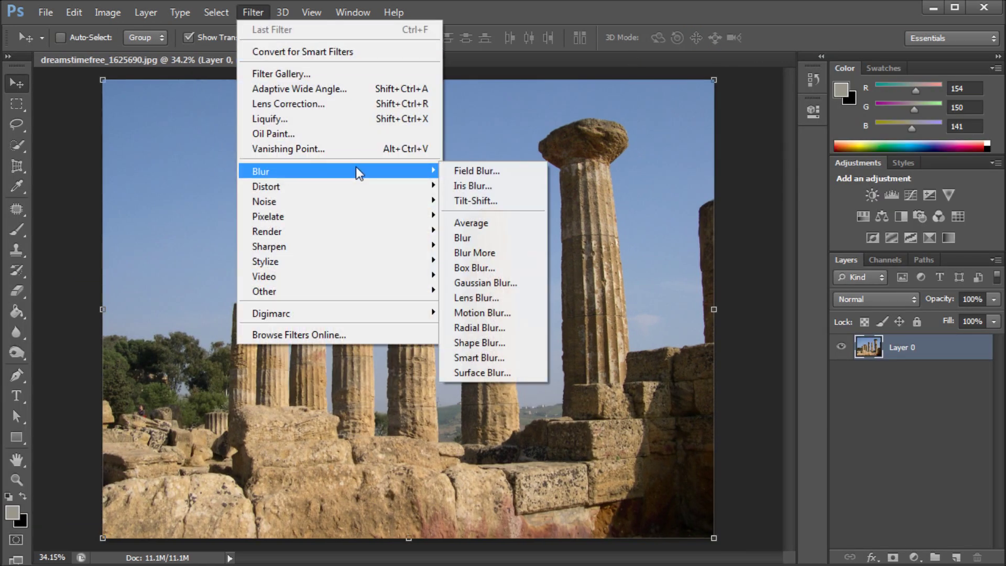
left_click(471, 200)
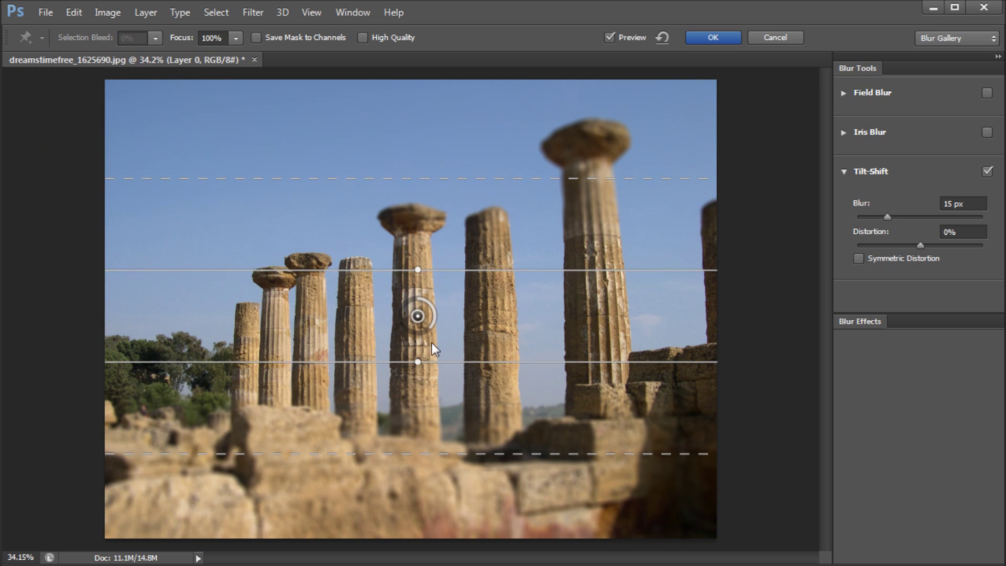
mouse_move(417, 316)
left_mouse_down()
mouse_move(427, 312)
mouse_move(419, 305)
left_mouse_up()
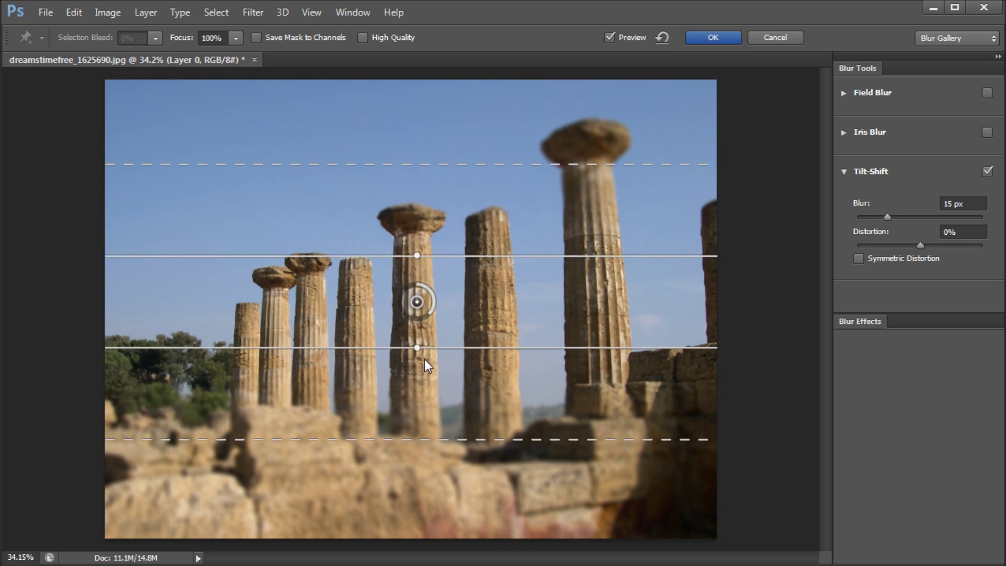
left_click_drag(416, 350, 417, 379)
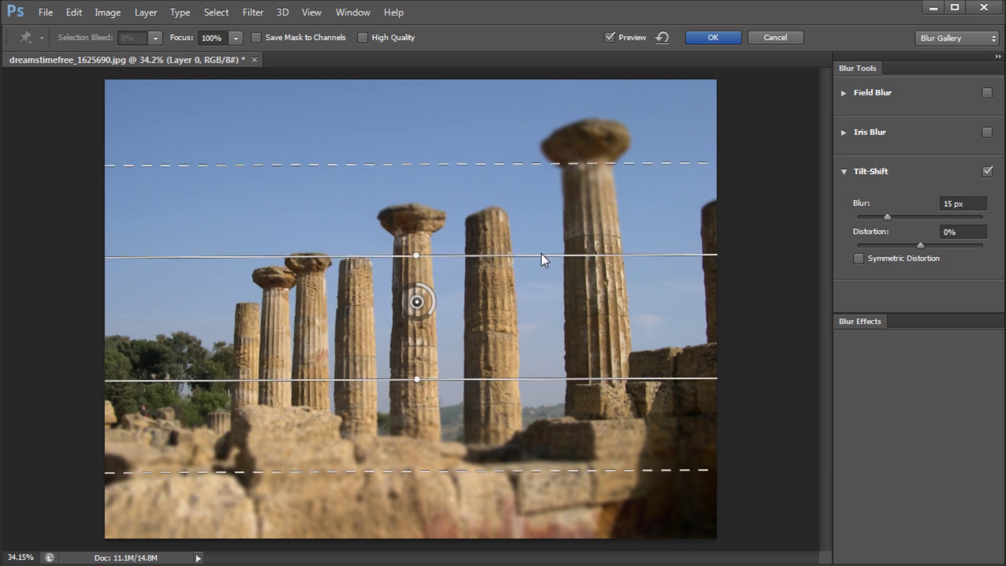
Step: Widen the Tilt-Shift sharp band and its fades so the tallest column's capital is in focus
left_click_drag(540, 255, 542, 222)
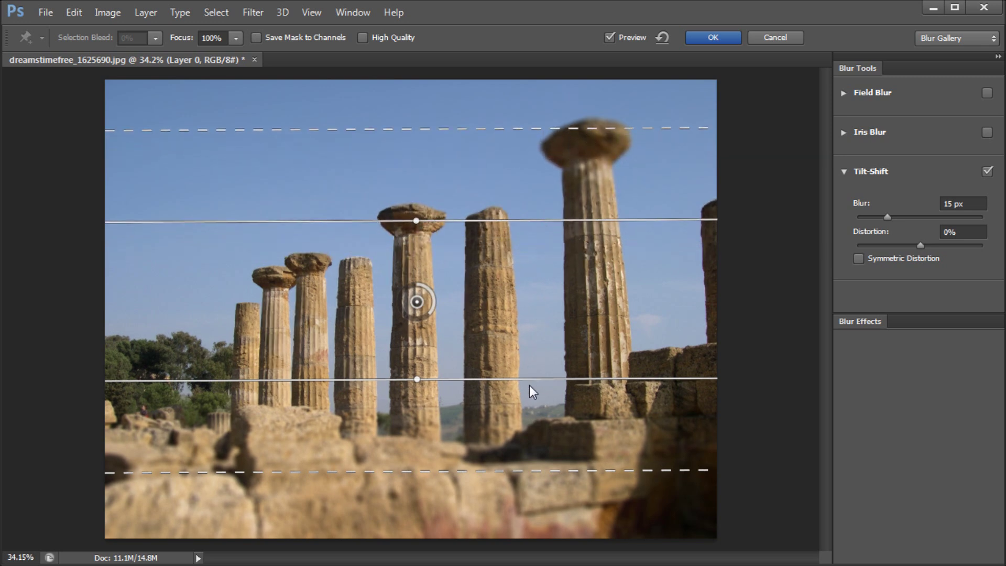
left_click_drag(530, 385, 529, 413)
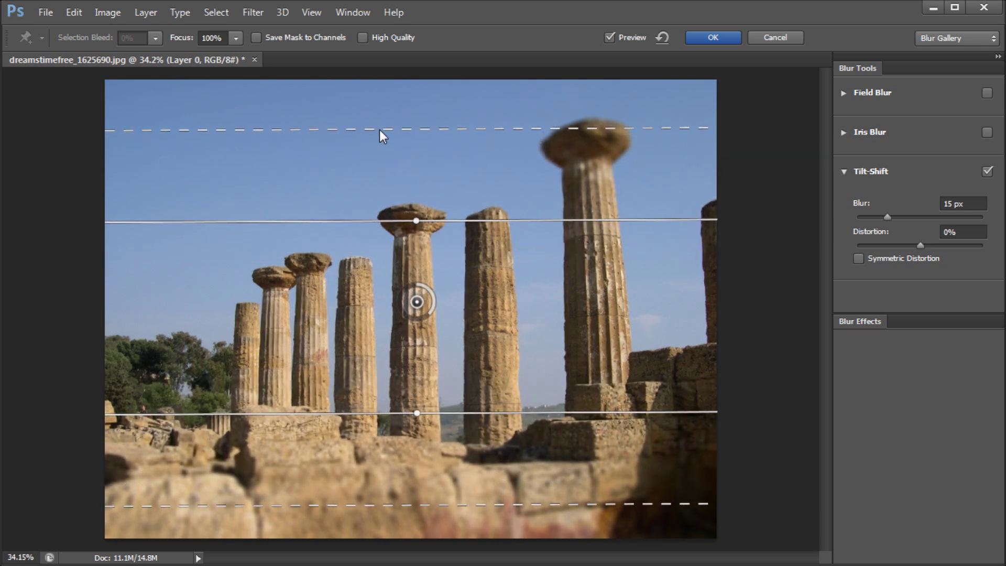
left_click_drag(379, 130, 403, 151)
left_click_drag(407, 507, 409, 505)
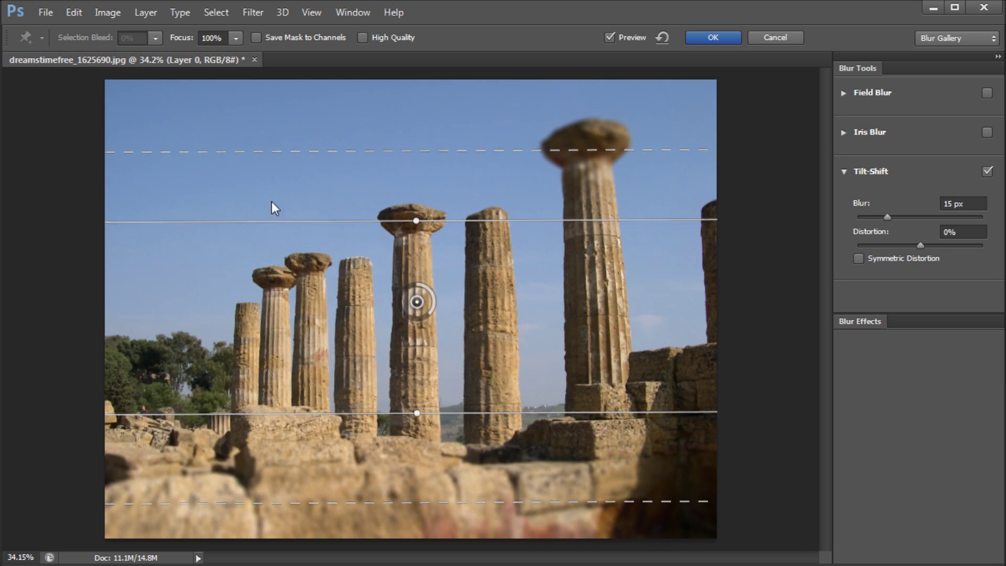
left_click_drag(493, 151, 500, 111)
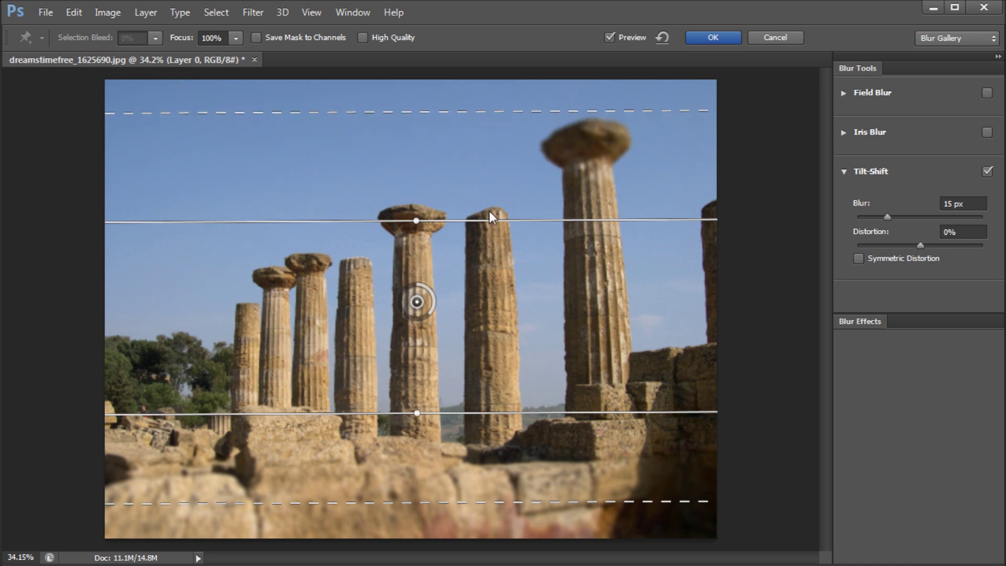
left_click_drag(492, 223, 502, 180)
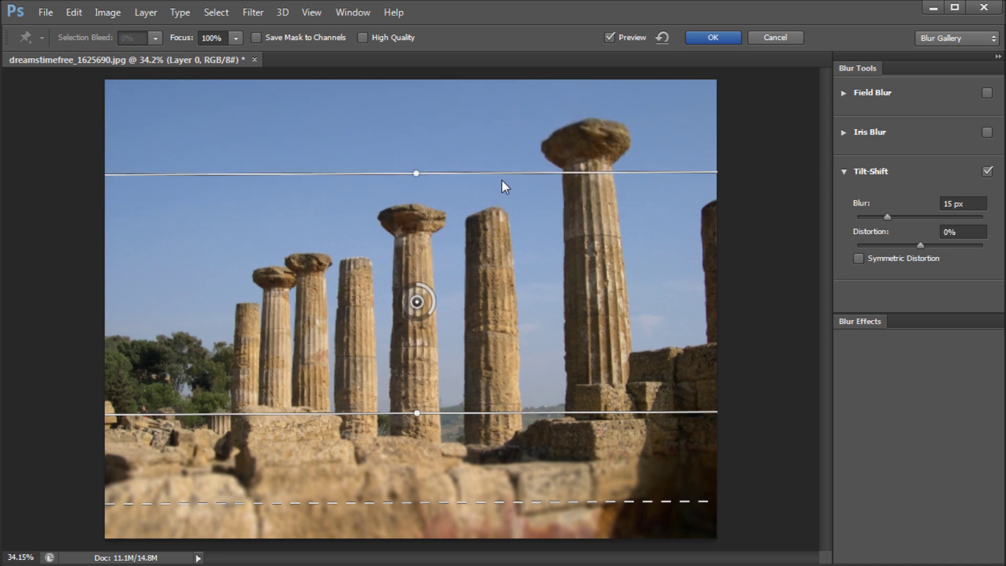